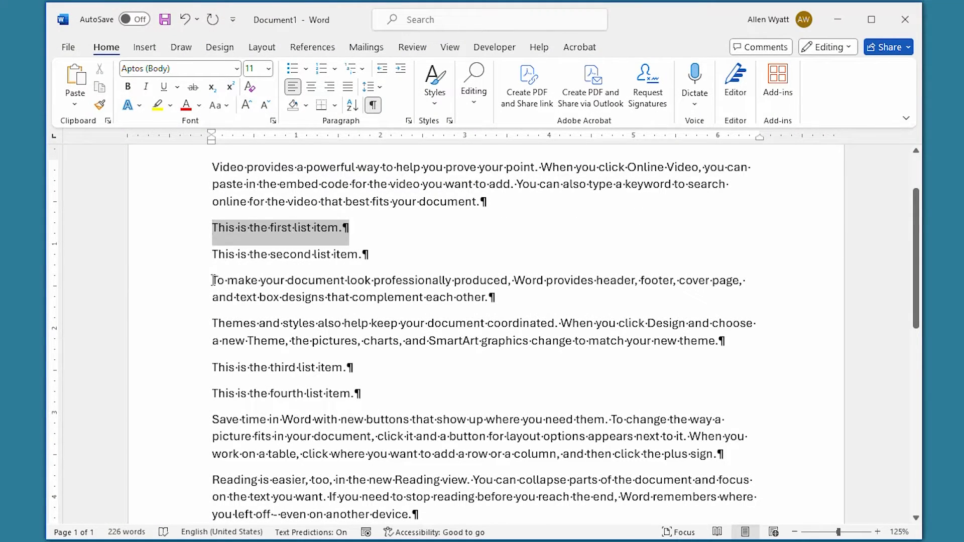
# - Apply numbering to the six selected paragraphs so they become list items 1–6
pyautogui.moveTo(208, 228)
pyautogui.mouseDown()
pyautogui.moveTo(282, 393)
pyautogui.moveTo(555, 400)
pyautogui.mouseUp()
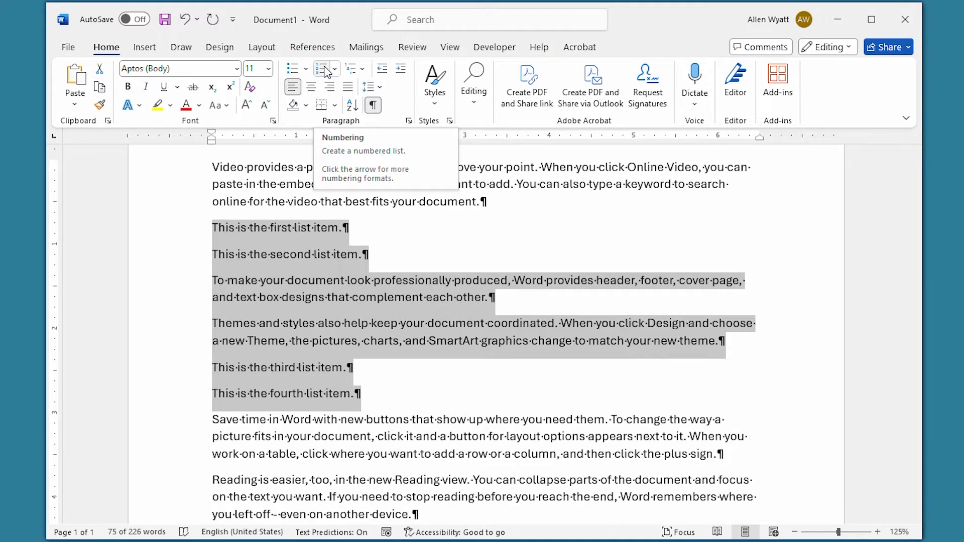
pyautogui.click(325, 71)
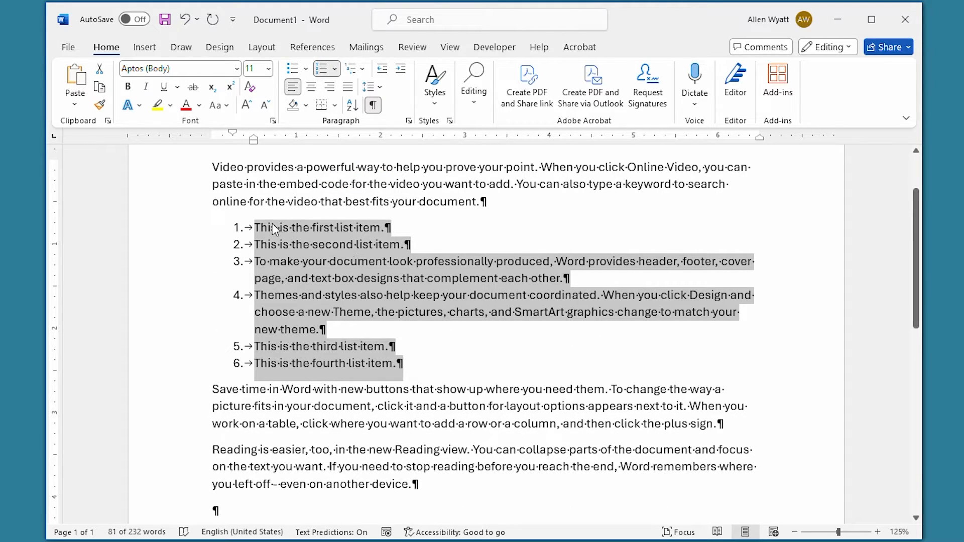
# - Turn off numbering for the two long middle paragraphs (items 3 and 4)
pyautogui.click(216, 272)
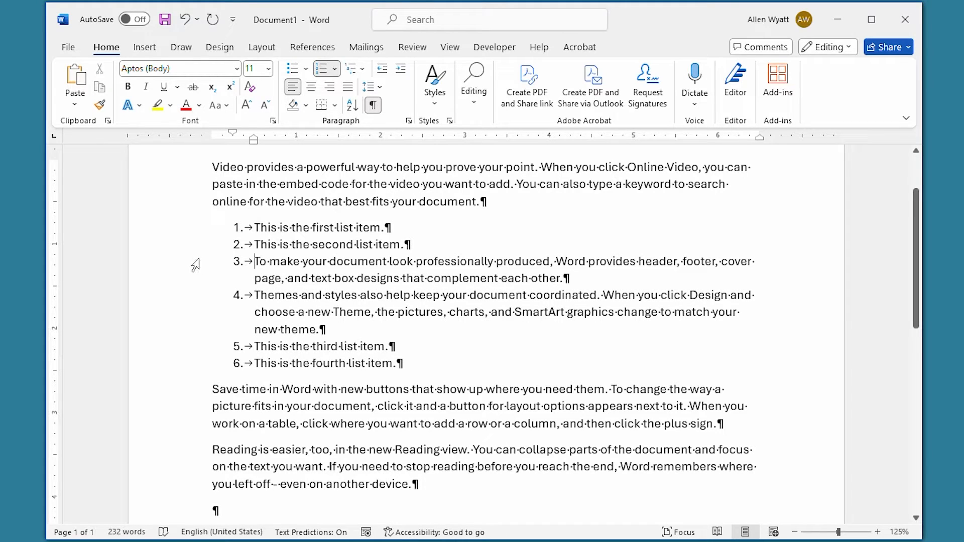
pyautogui.click(194, 268)
pyautogui.moveTo(194, 272); pyautogui.dragTo(178, 331)
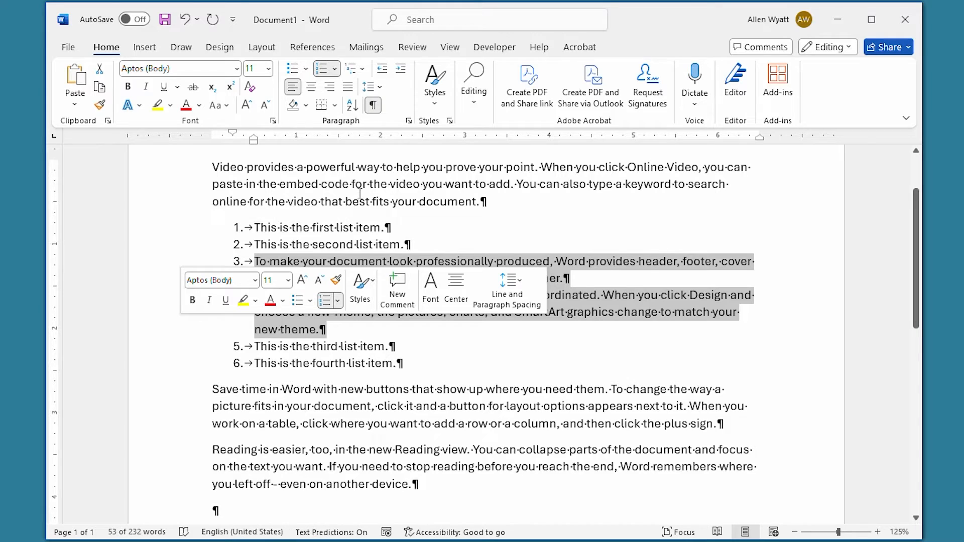
pyautogui.click(322, 70)
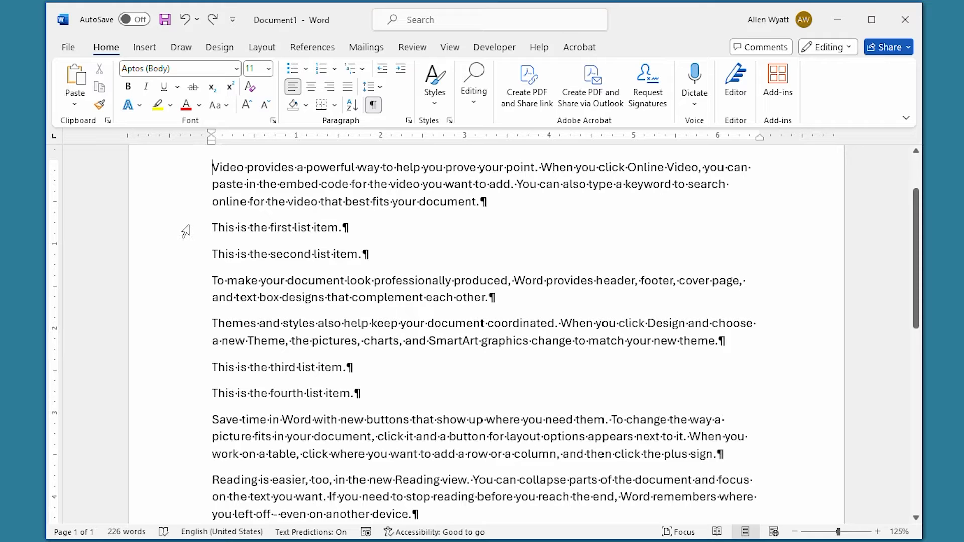
# - Re-select the six paragraphs after undoing and number them again as one list, 1–6
pyautogui.moveTo(184, 228); pyautogui.dragTo(185, 395)
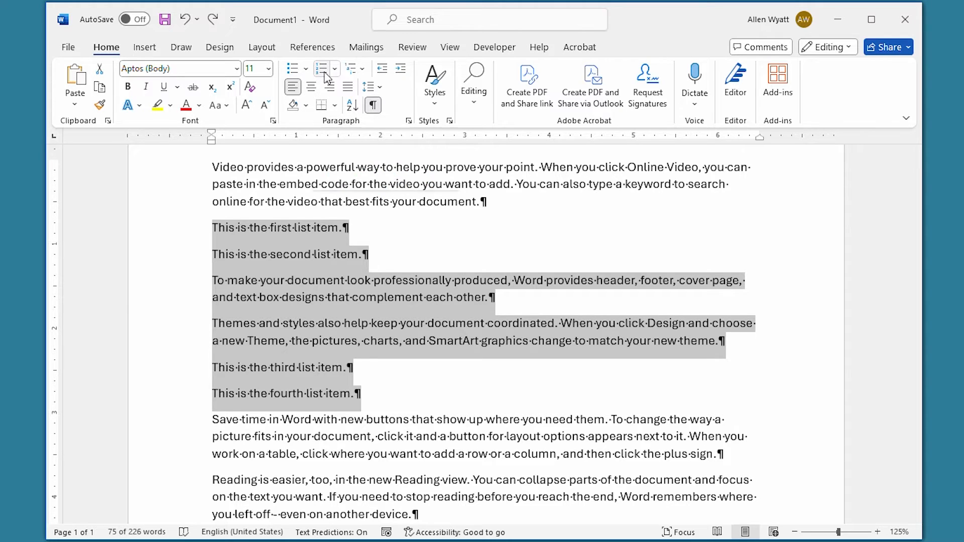
pyautogui.click(321, 68)
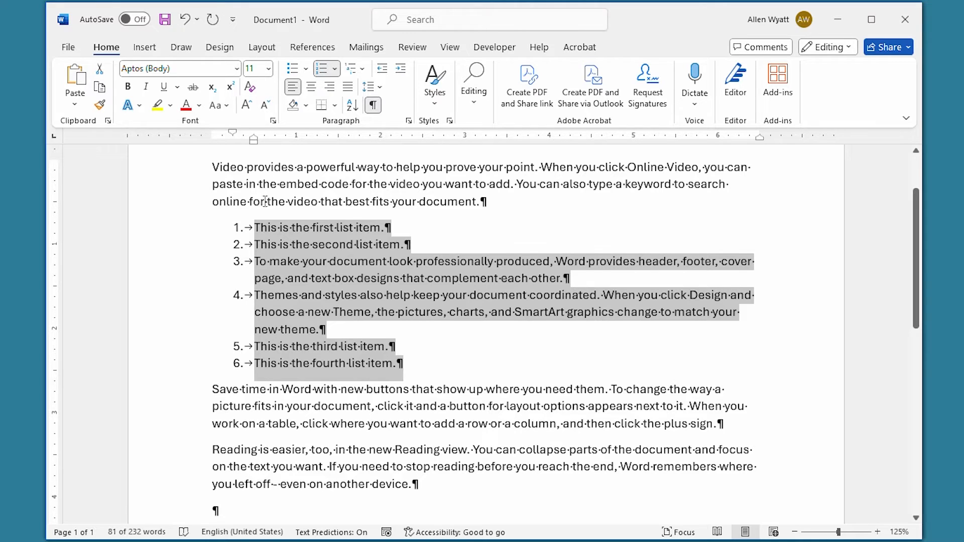
# - Backspace away the numbers of the 'To' and 'Themes' paragraphs, keeping their indent so numbering continues 3–4
pyautogui.click(257, 263)
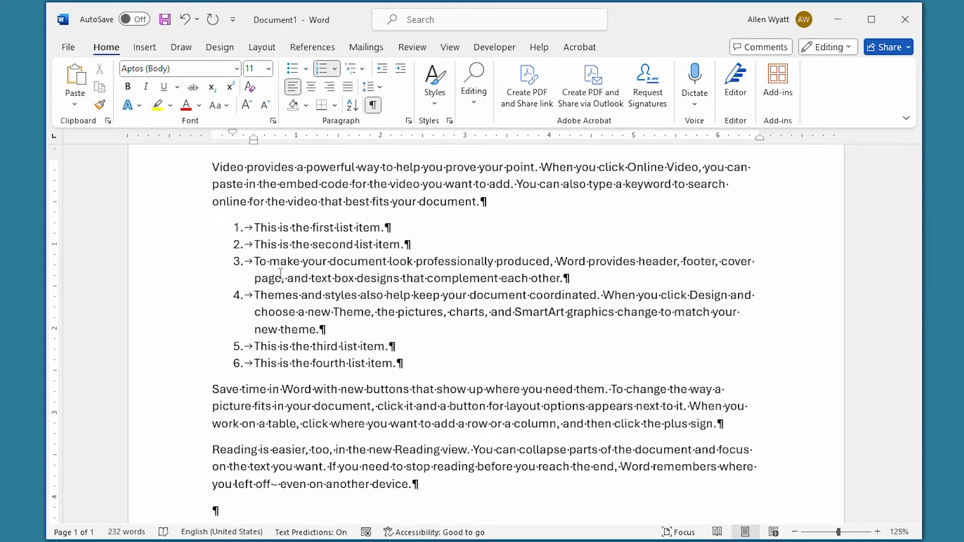
pyautogui.press('BackSpace')
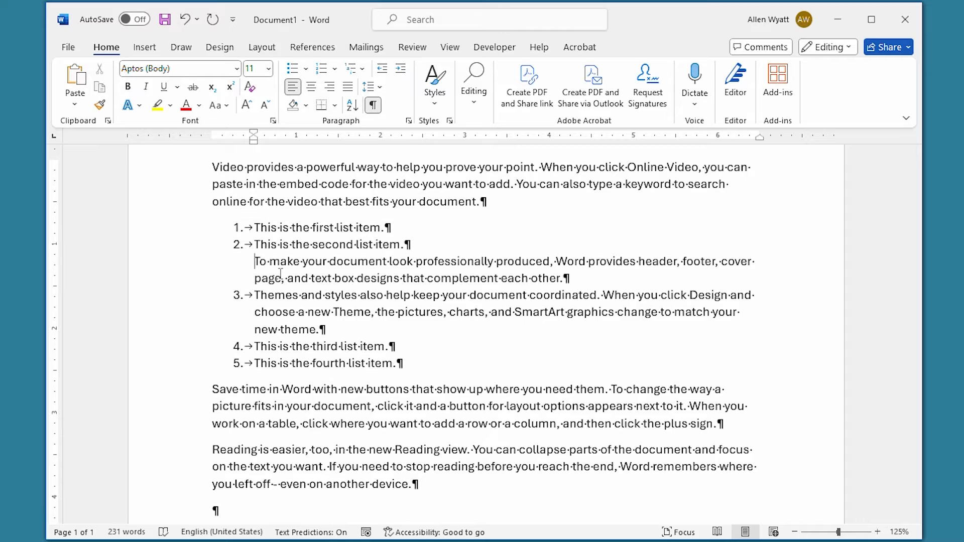
pyautogui.press('Down')
pyautogui.press('Down')
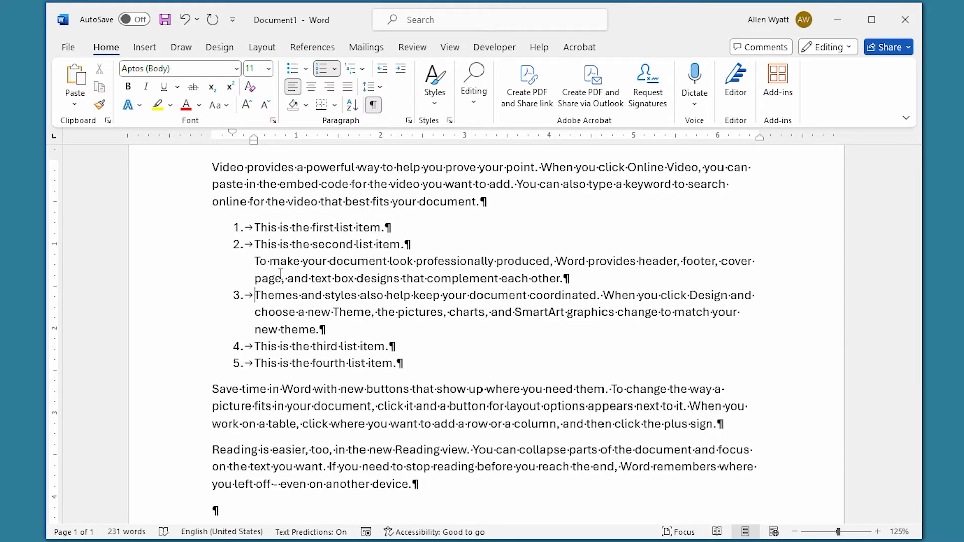
pyautogui.press('BackSpace')
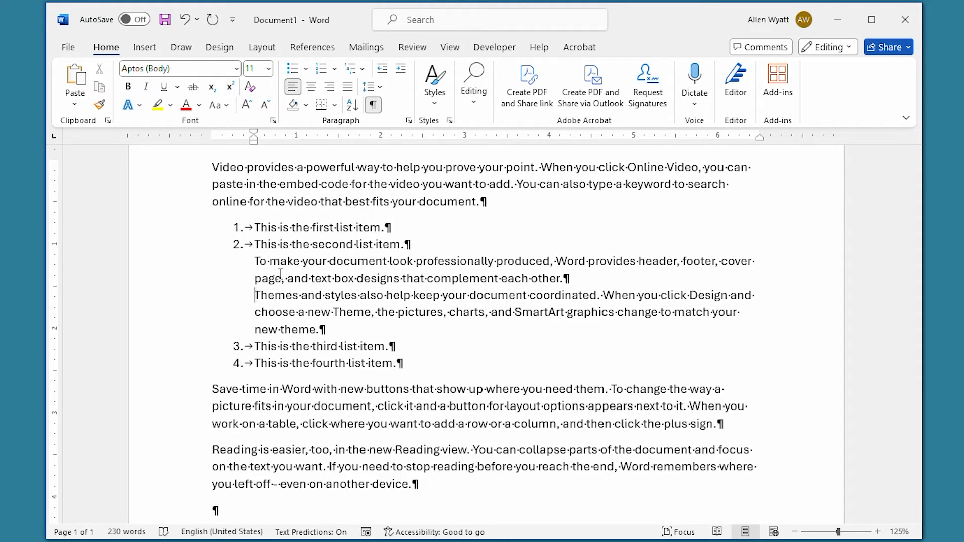